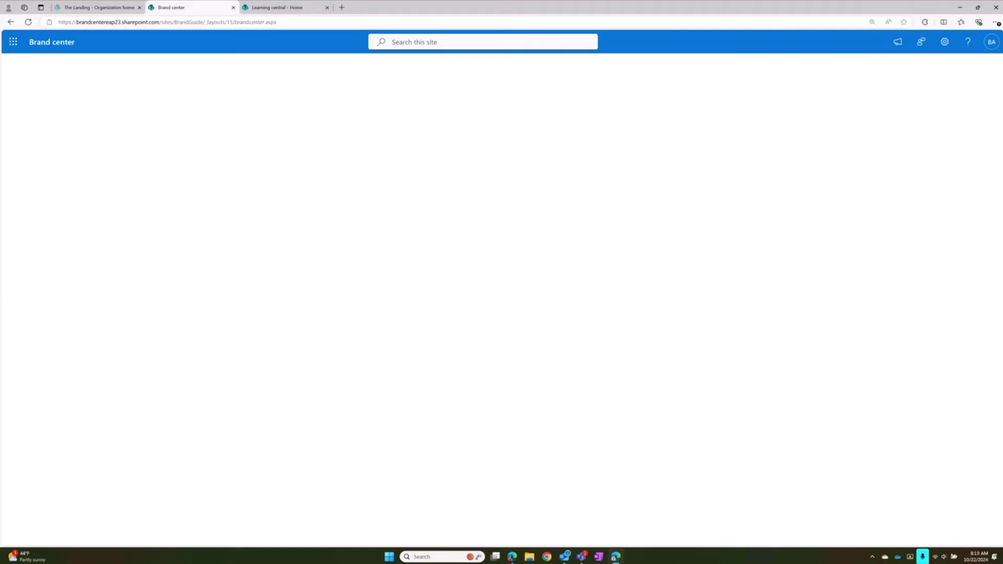
Step: Reload the Brand center and go to the SharePoint branding page with its font packages and themes
click(29, 22)
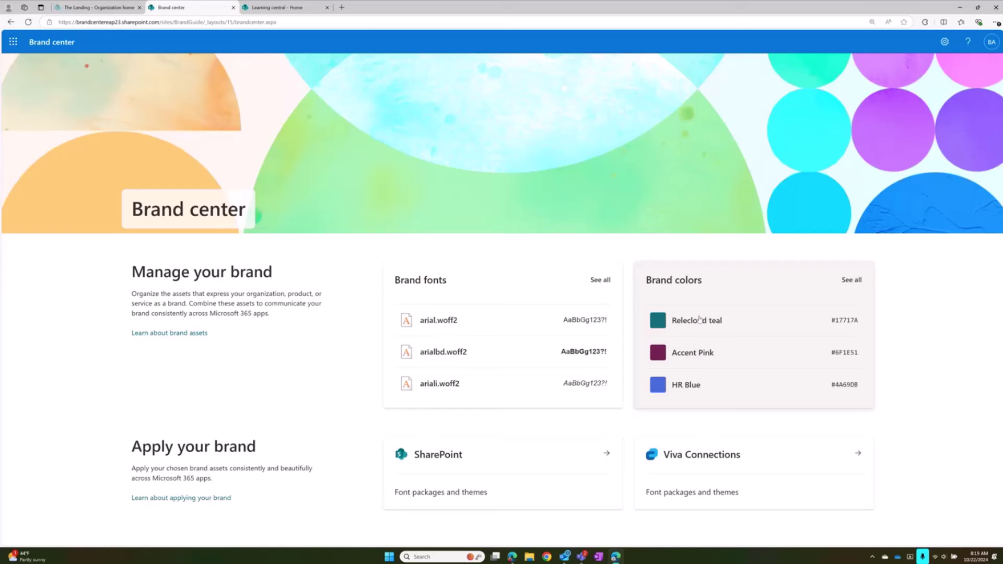
click(504, 470)
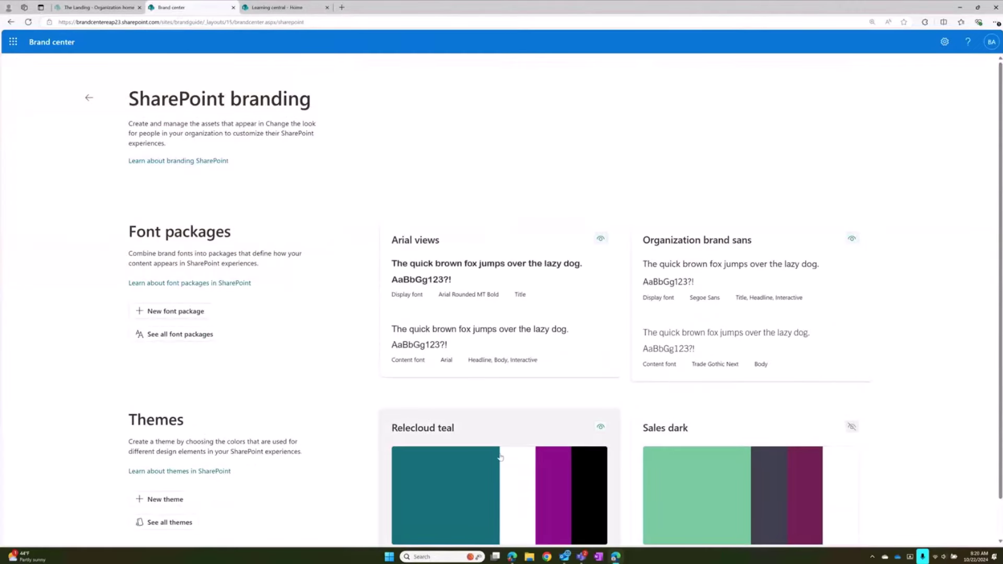
Step: Start a new theme with HR Blue primary, #323130 text and #FFFFFF background colours
click(162, 499)
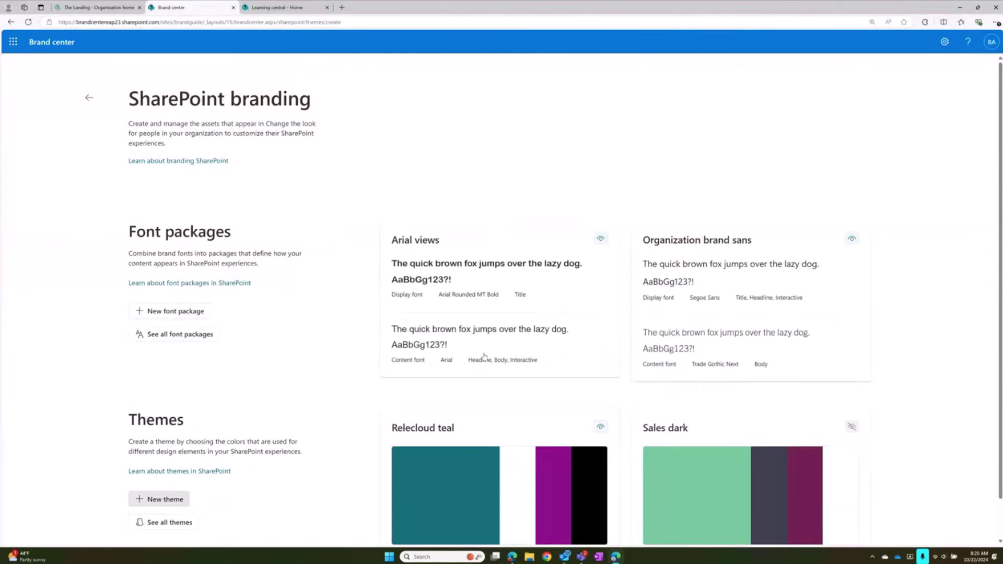
click(206, 271)
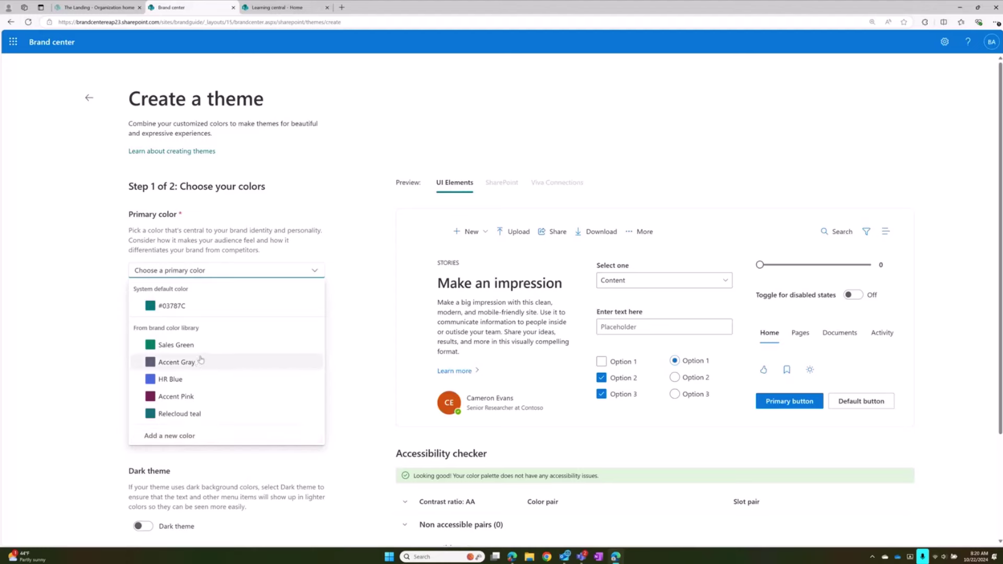
click(186, 384)
click(228, 361)
click(188, 396)
click(193, 439)
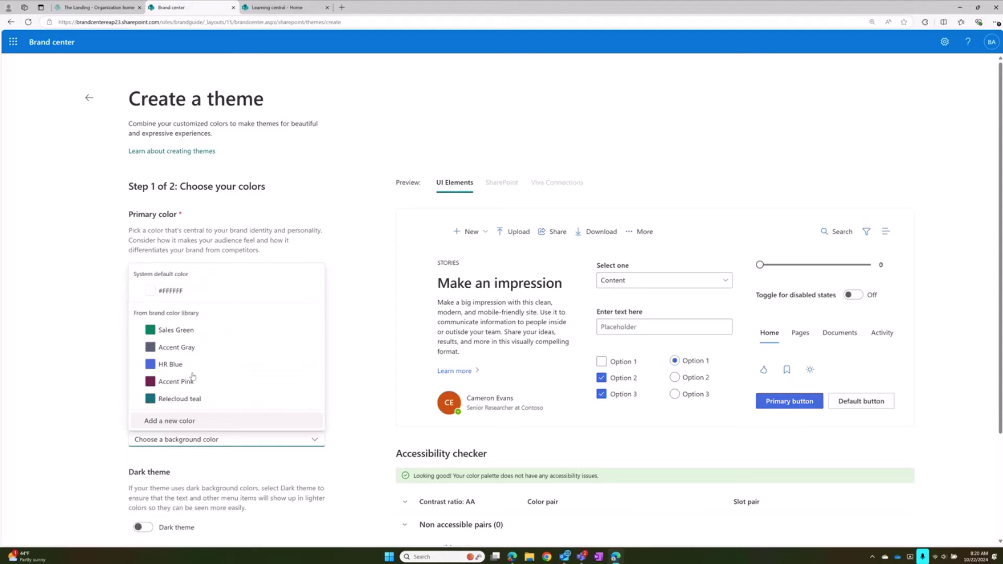
click(194, 291)
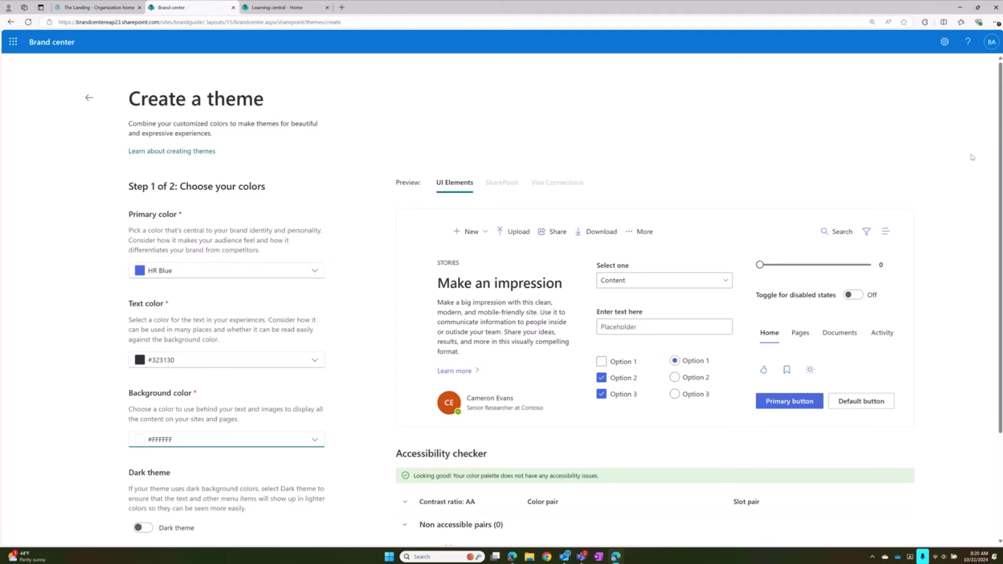
Step: Set the new theme's accent colour to Accent Pink
scroll(1000, 175, down, 1)
scroll(1000, 175, down, 2)
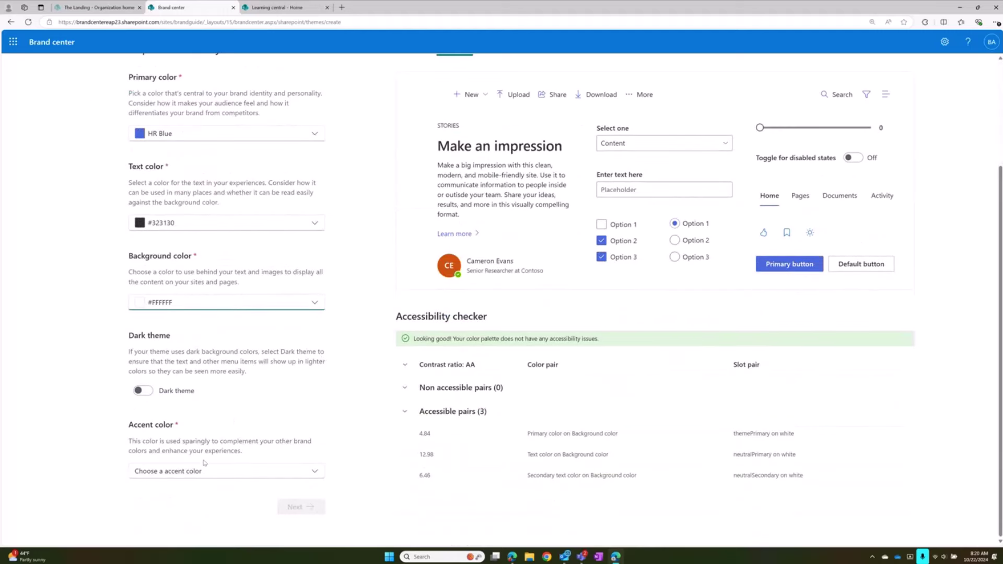
click(190, 471)
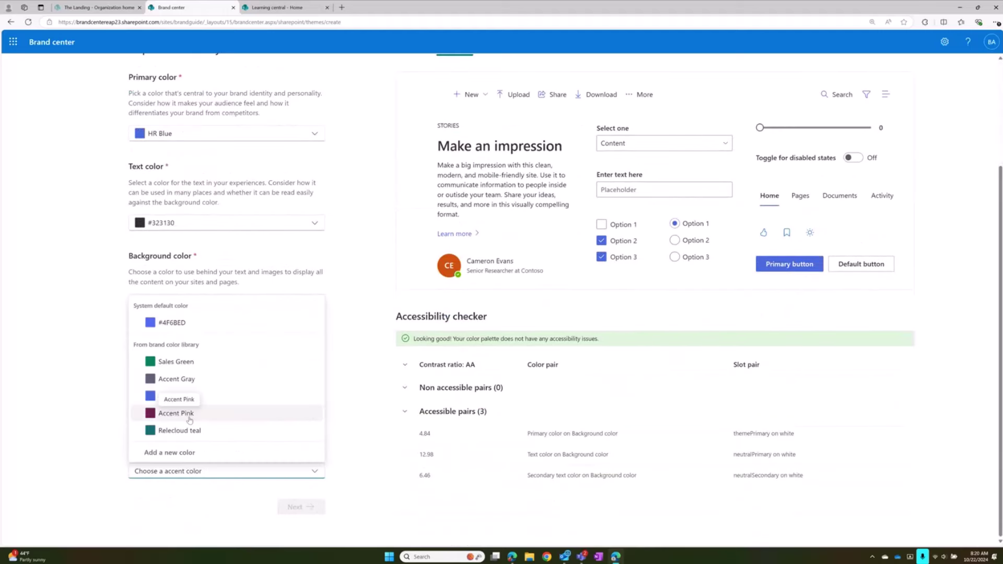
click(190, 414)
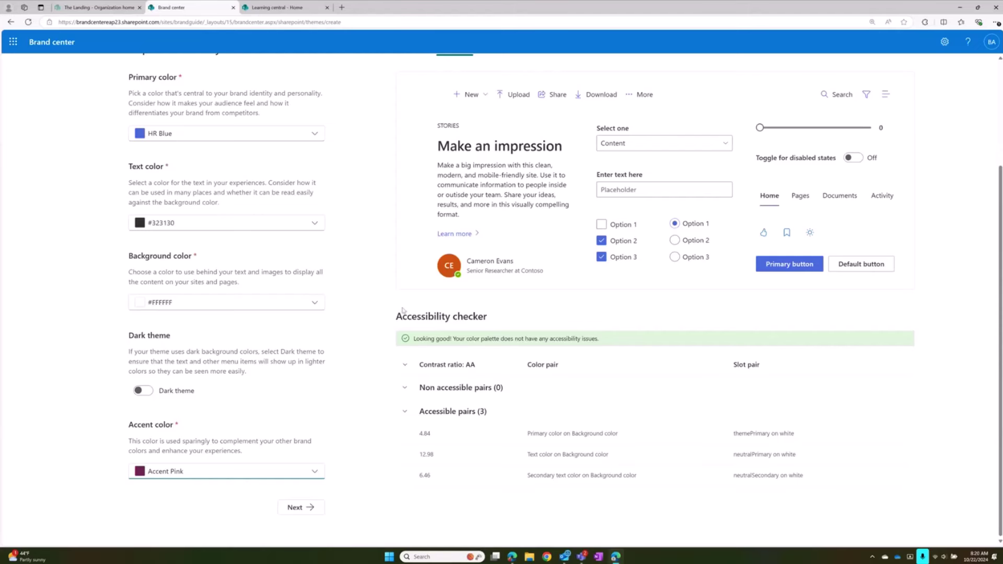
Step: Preview the HR Blue theme on a SharePoint site, then discard the unfinished theme
click(307, 514)
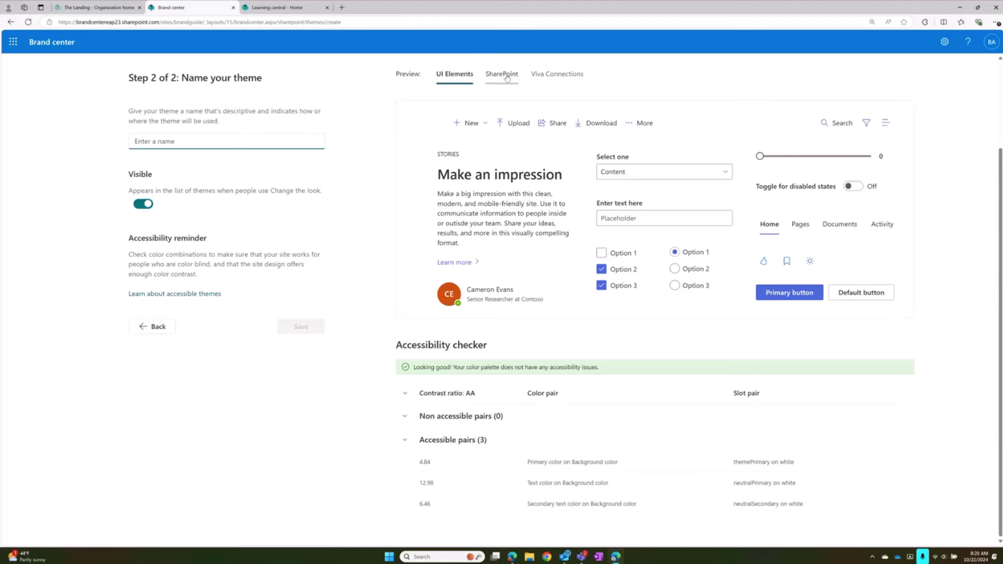
click(503, 74)
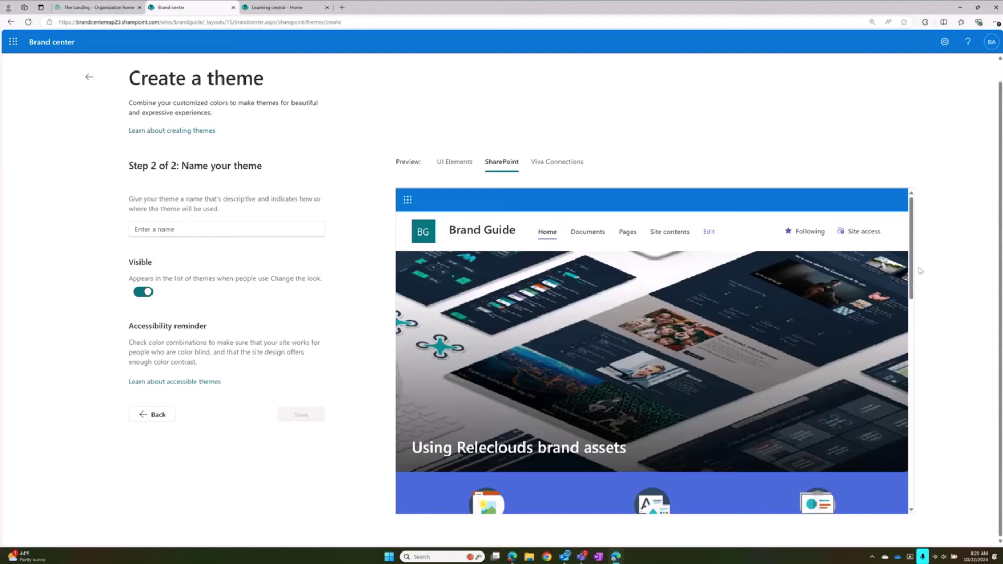
drag(912, 246, 572, 135)
click(89, 78)
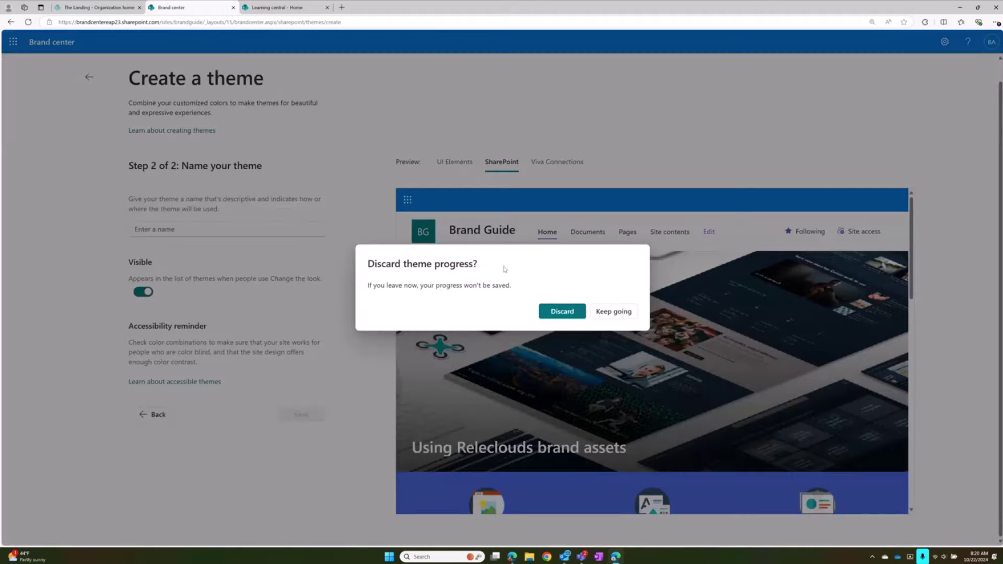
click(573, 312)
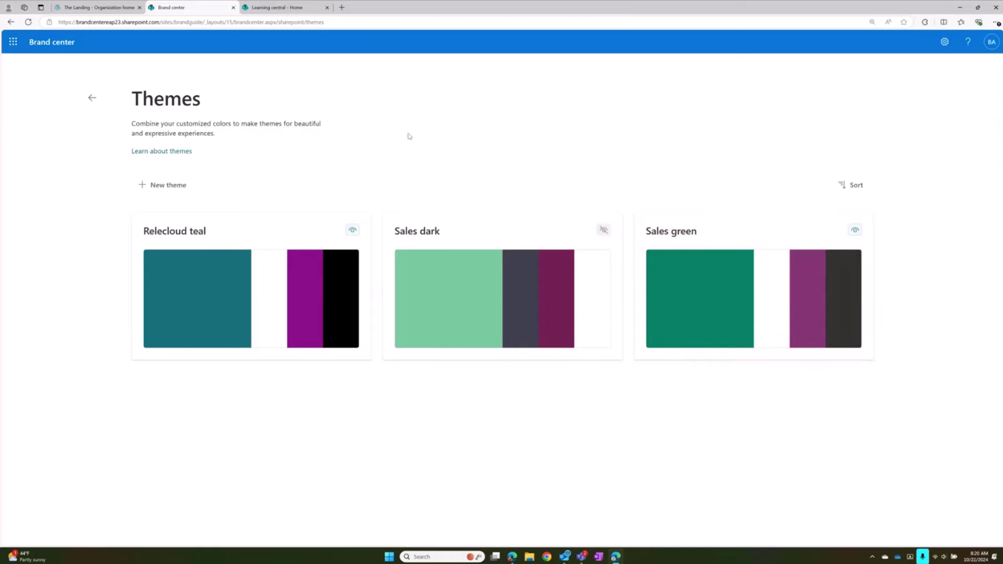
Step: Return to the SharePoint branding page, then switch to the Learning central site
click(91, 99)
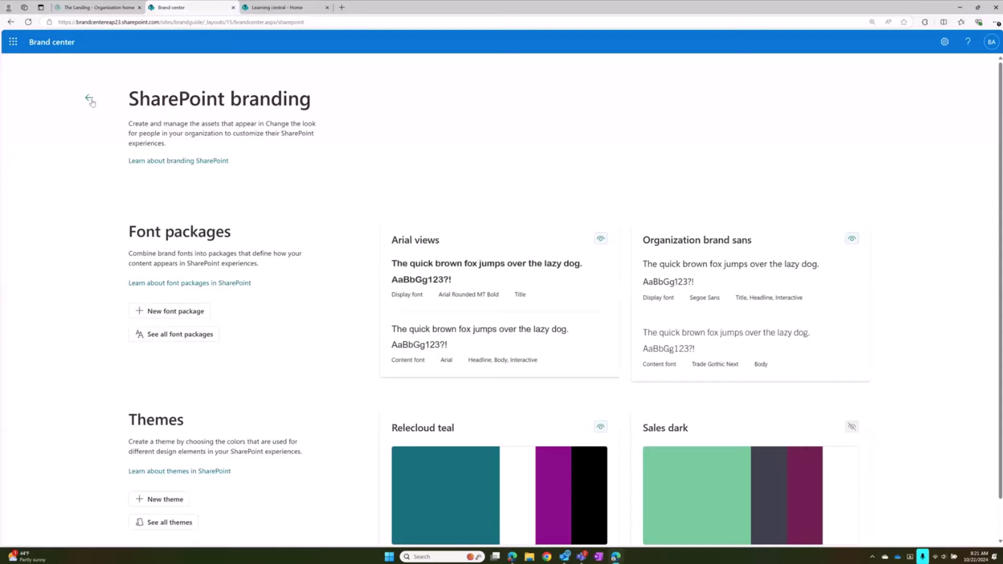
click(277, 8)
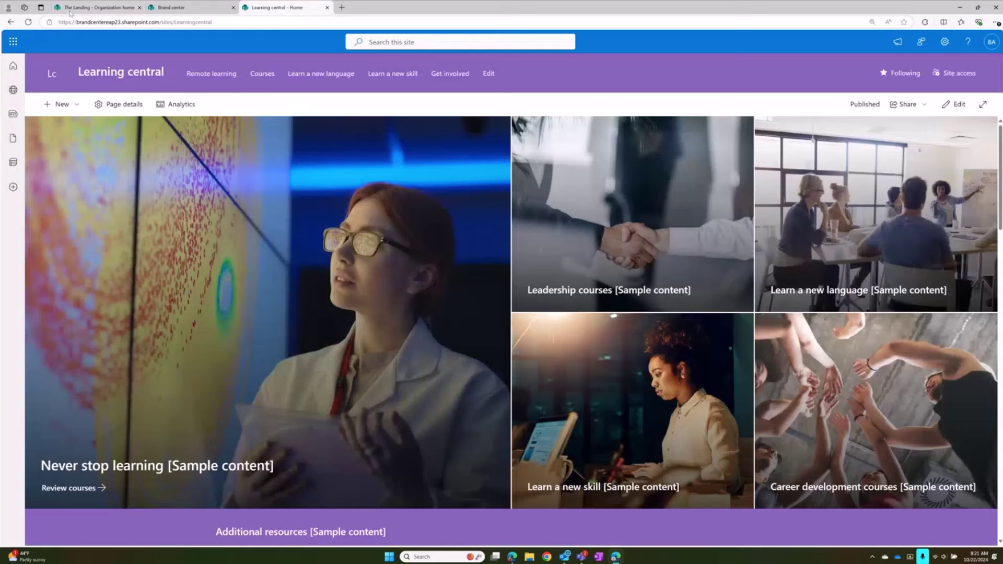
Step: Try the Sales green and Sunset waves themes on Learning central without saving either
click(941, 45)
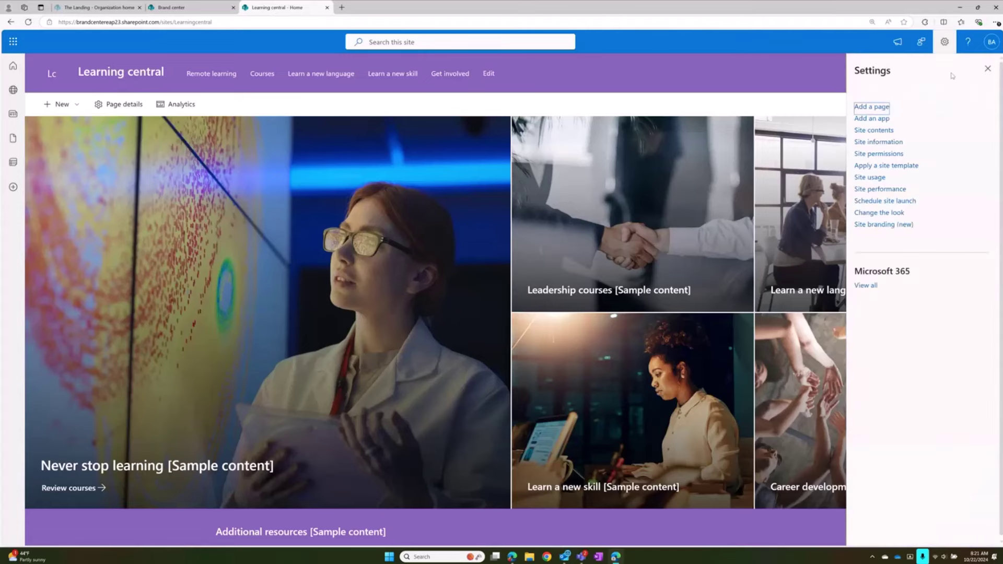
click(879, 217)
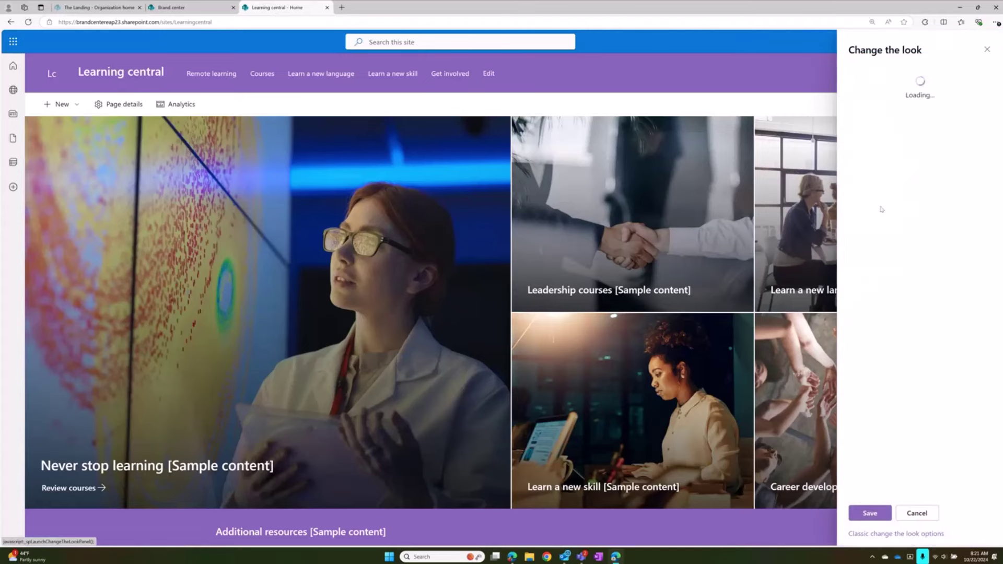
click(869, 86)
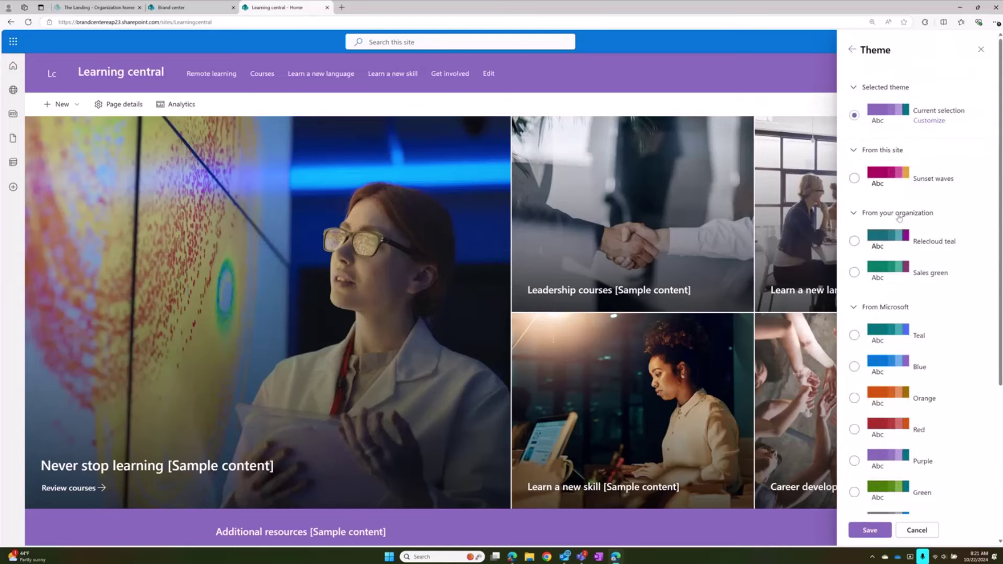
click(925, 268)
click(916, 189)
click(981, 47)
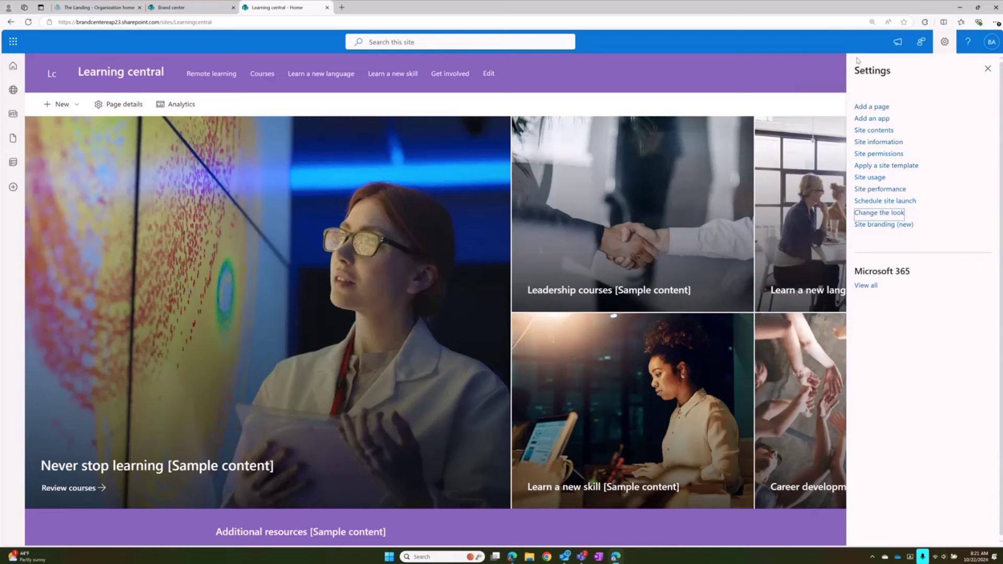
Step: Review Learning central's font packages and themes in Site branding, then begin a new theme
click(877, 228)
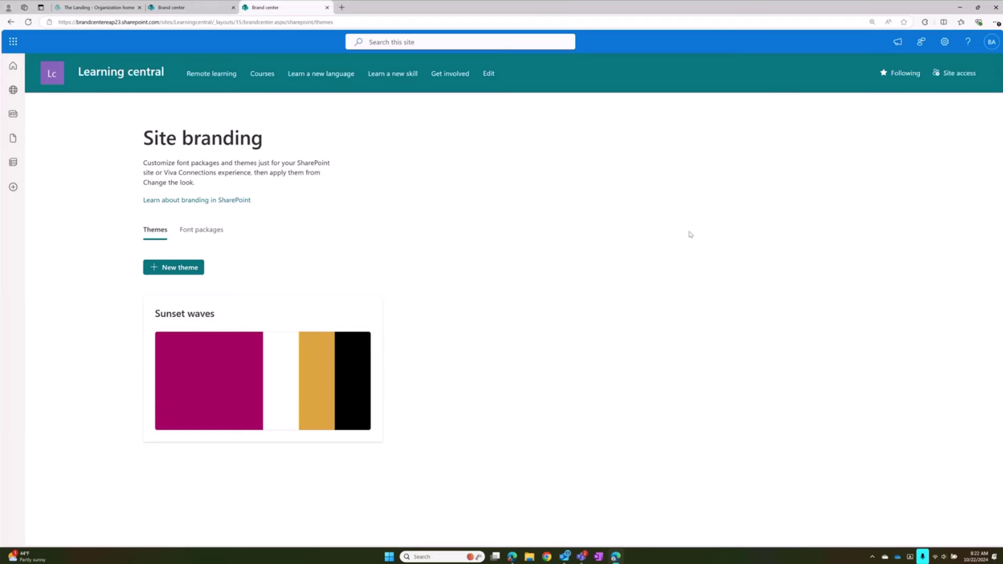
click(208, 233)
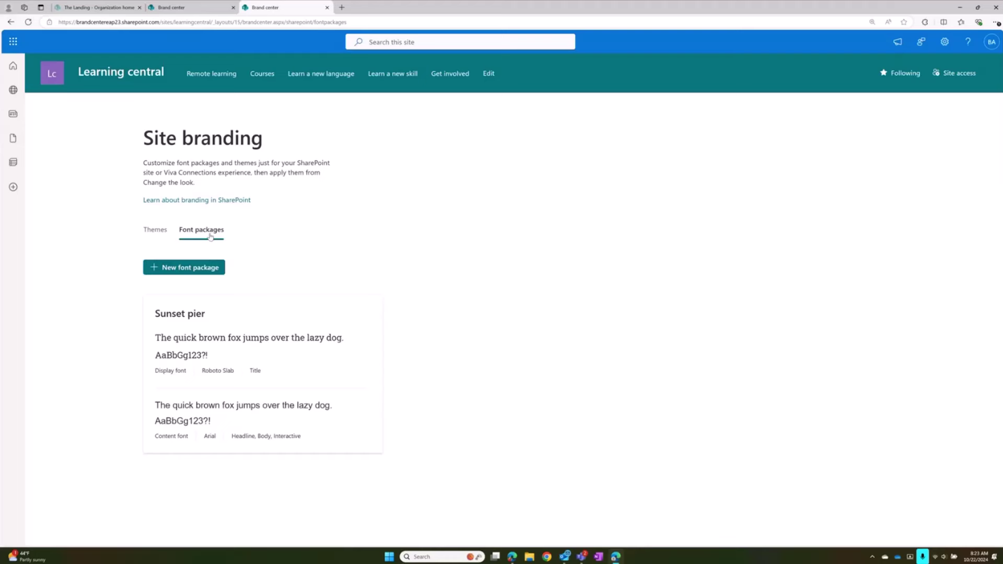
click(156, 229)
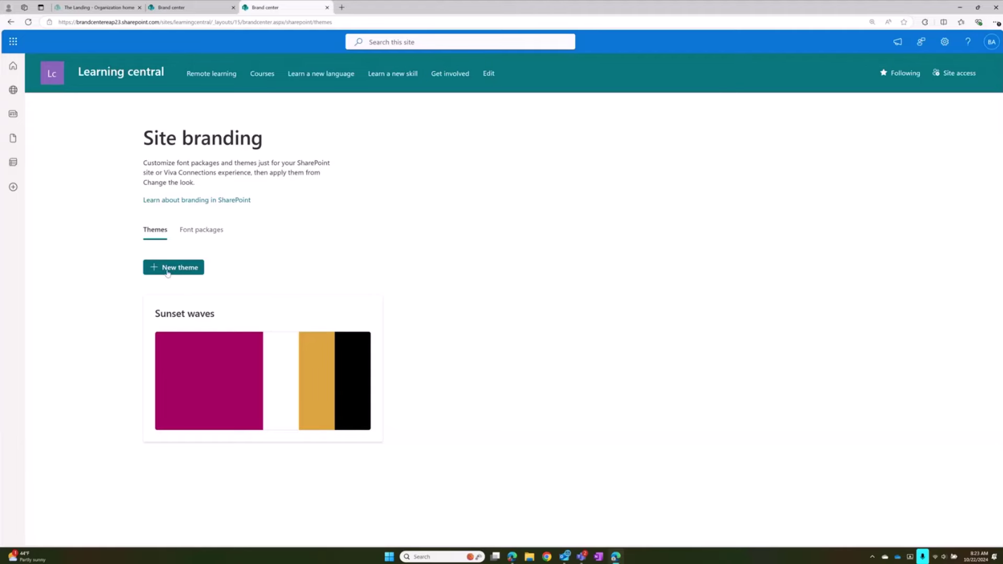
click(168, 268)
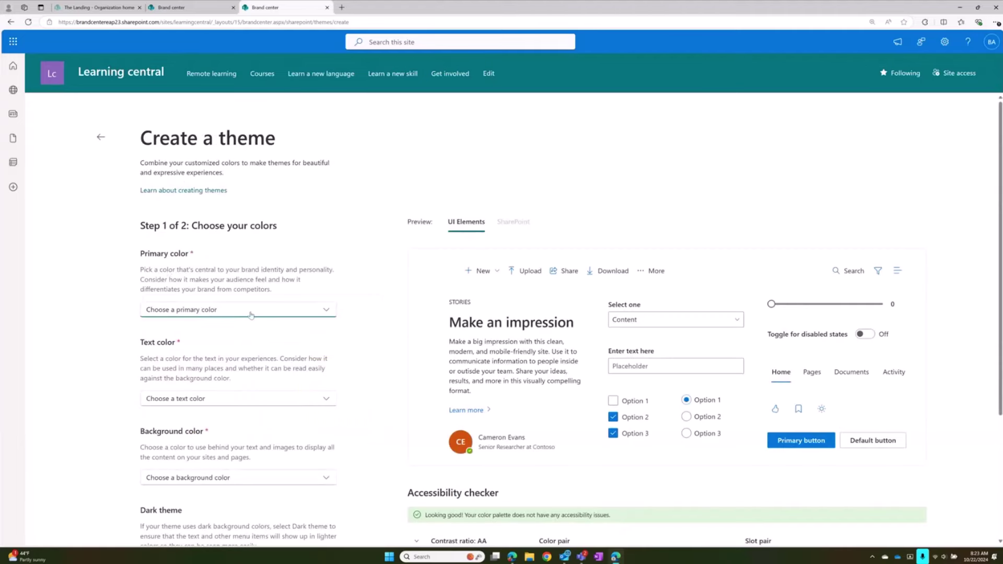
Step: Add custom orange #BD5602 as the theme's primary colour
click(256, 313)
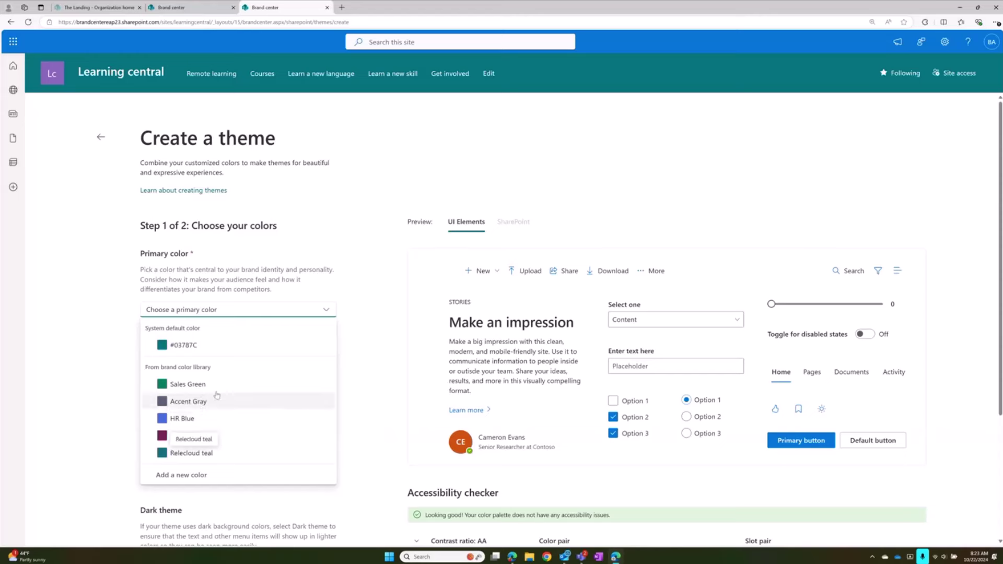
click(193, 475)
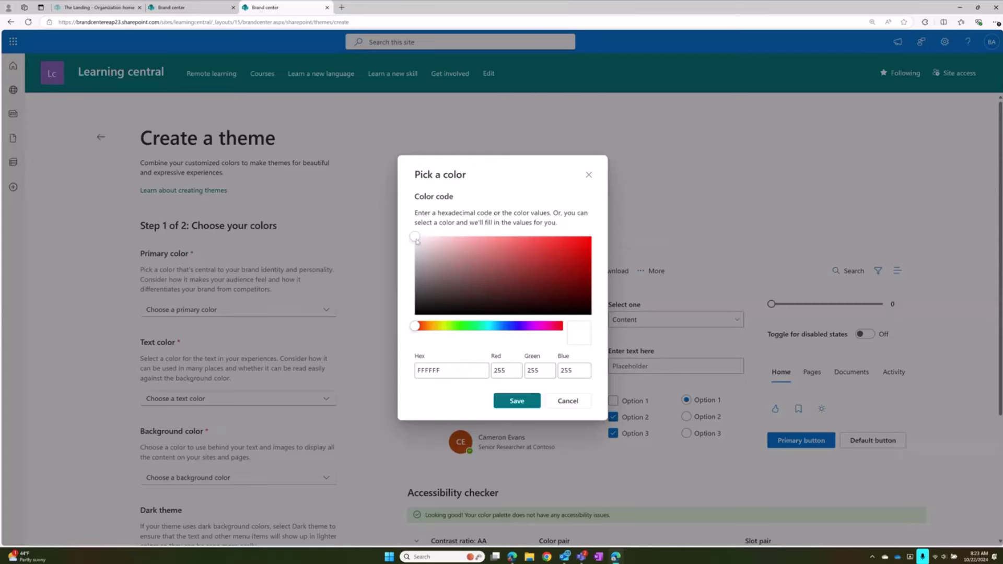
drag(417, 333, 426, 335)
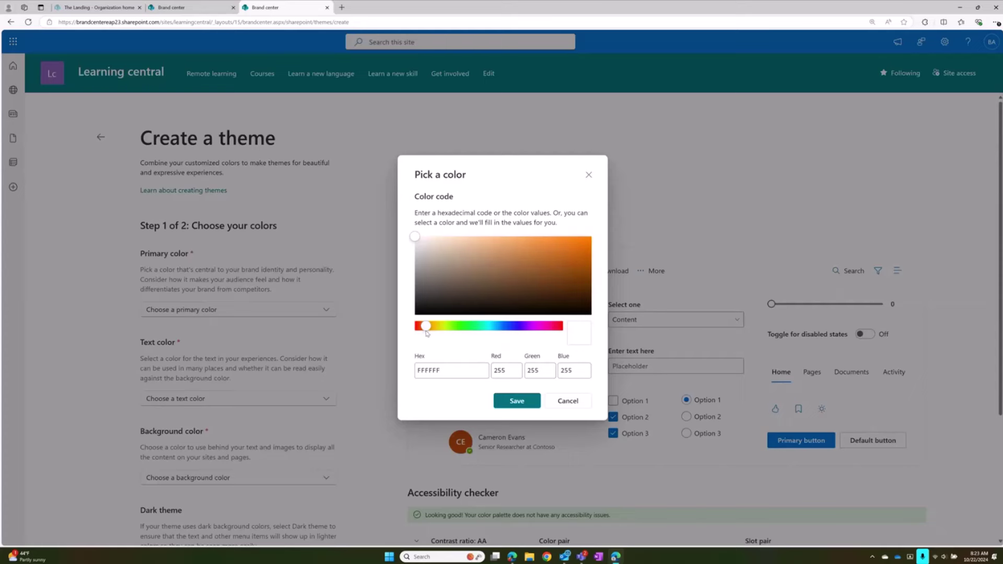
drag(417, 237, 590, 257)
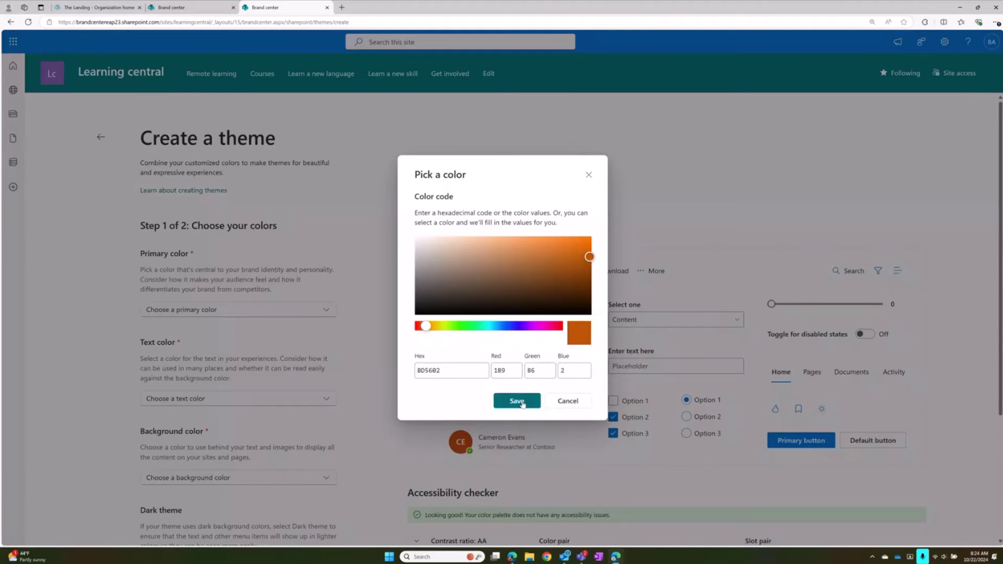
click(516, 401)
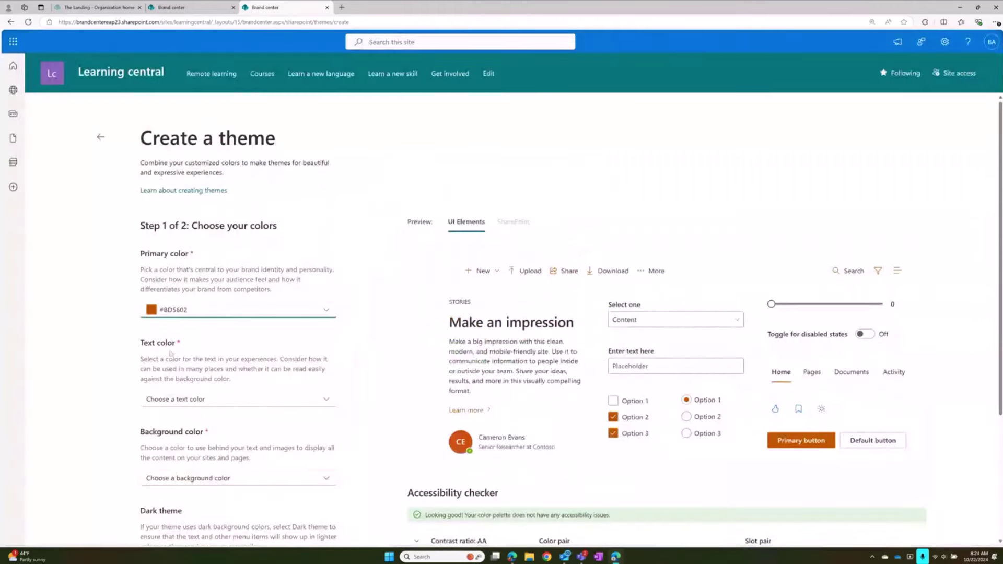
Step: Add custom black #000000 as the theme's text colour
click(213, 402)
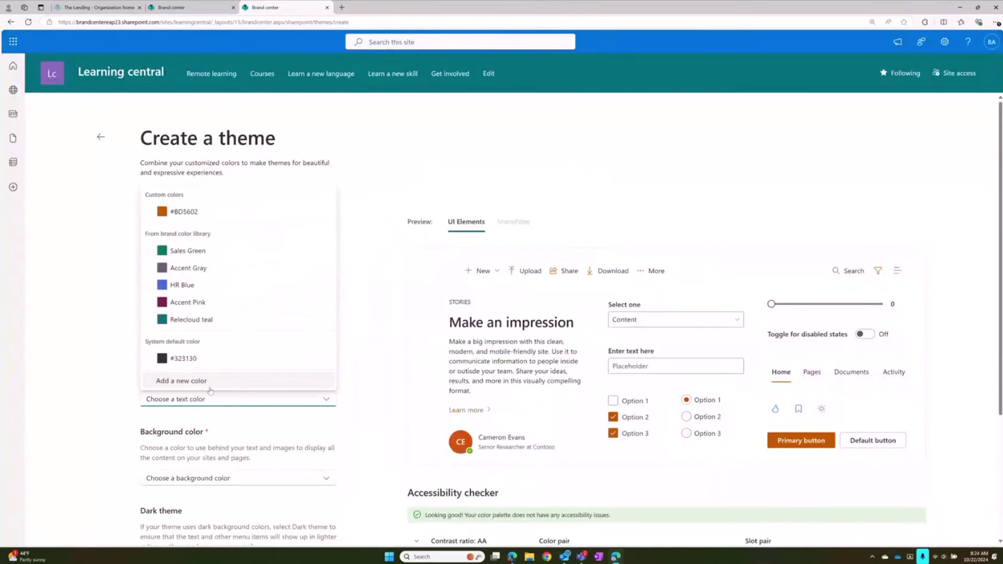
click(208, 380)
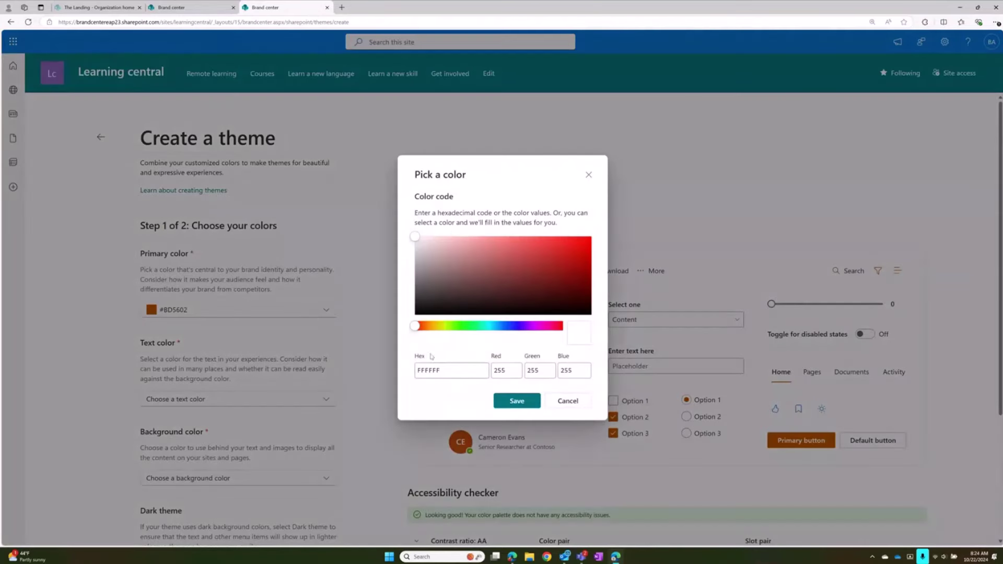
drag(413, 242, 415, 327)
click(516, 401)
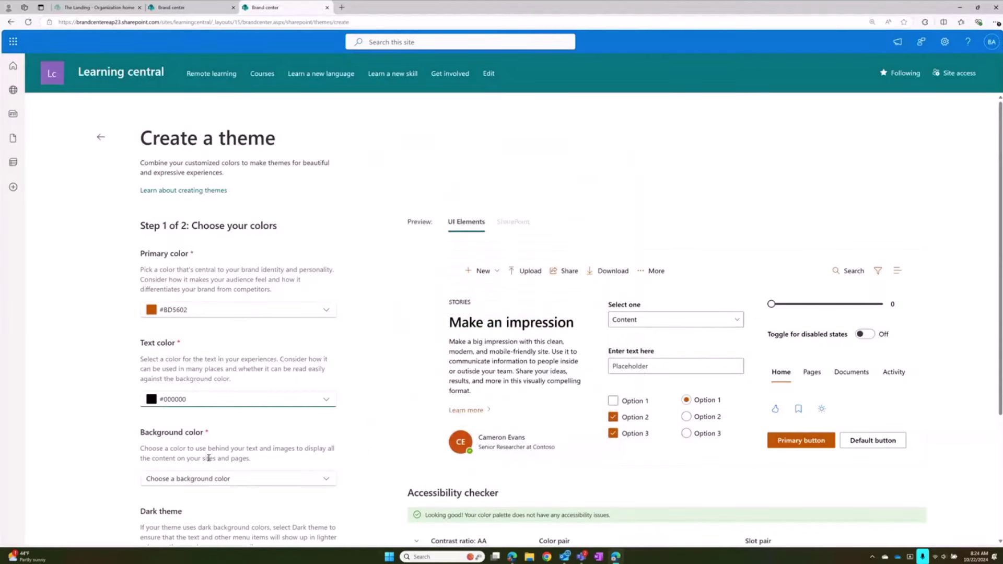
Step: Add custom pale yellow #FFF2A1 as the theme's background colour
click(256, 480)
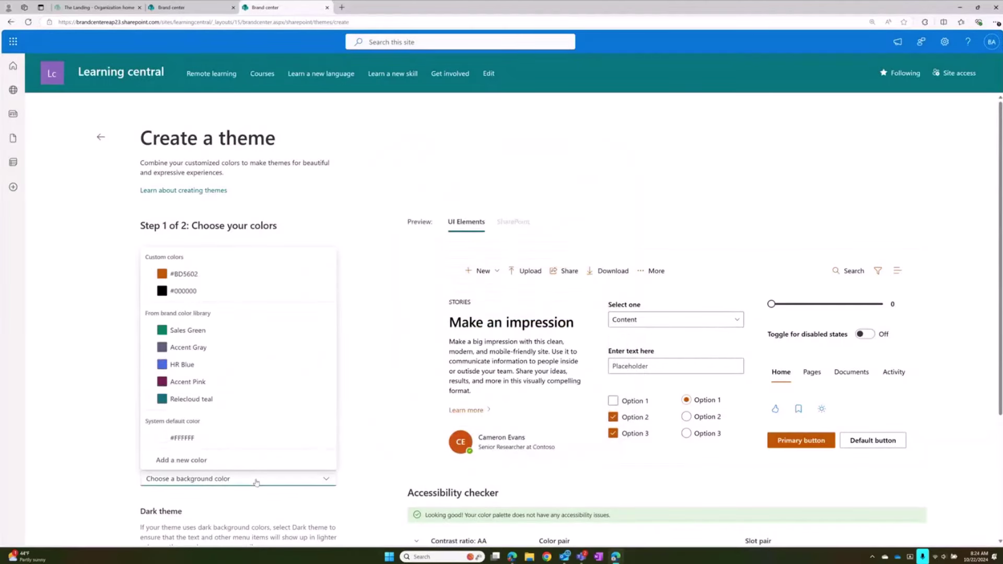
click(160, 460)
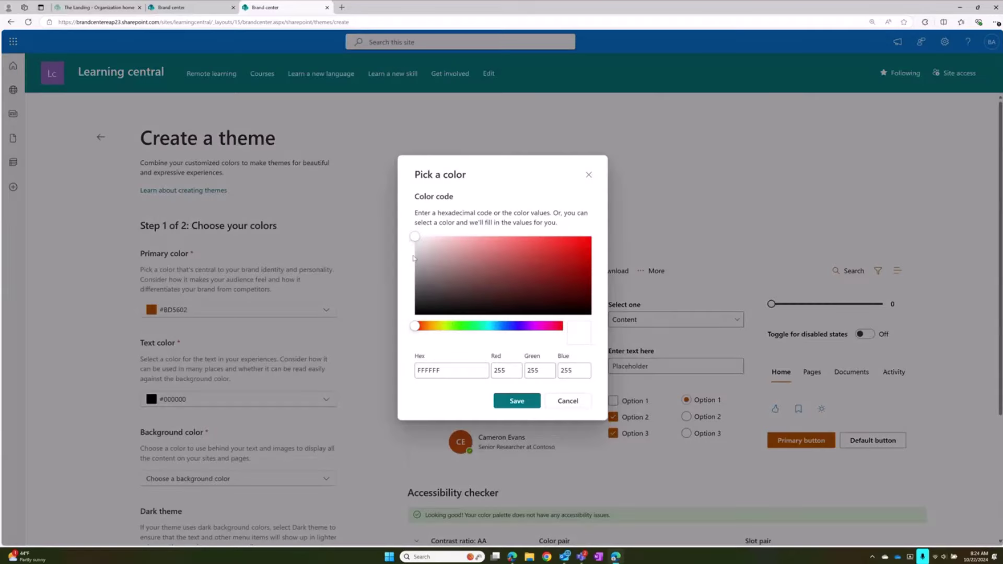
drag(416, 326, 436, 326)
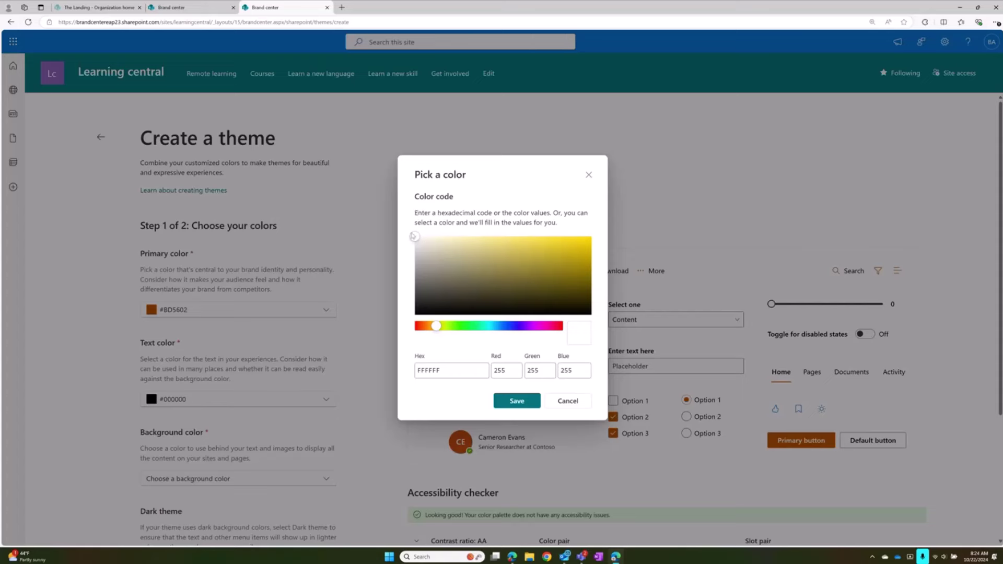
drag(414, 236, 479, 236)
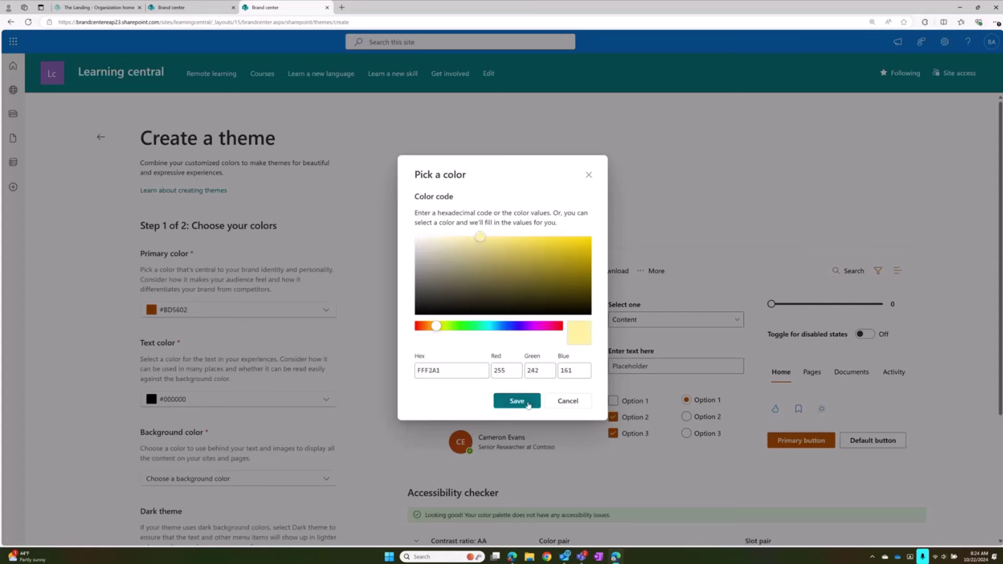
click(516, 401)
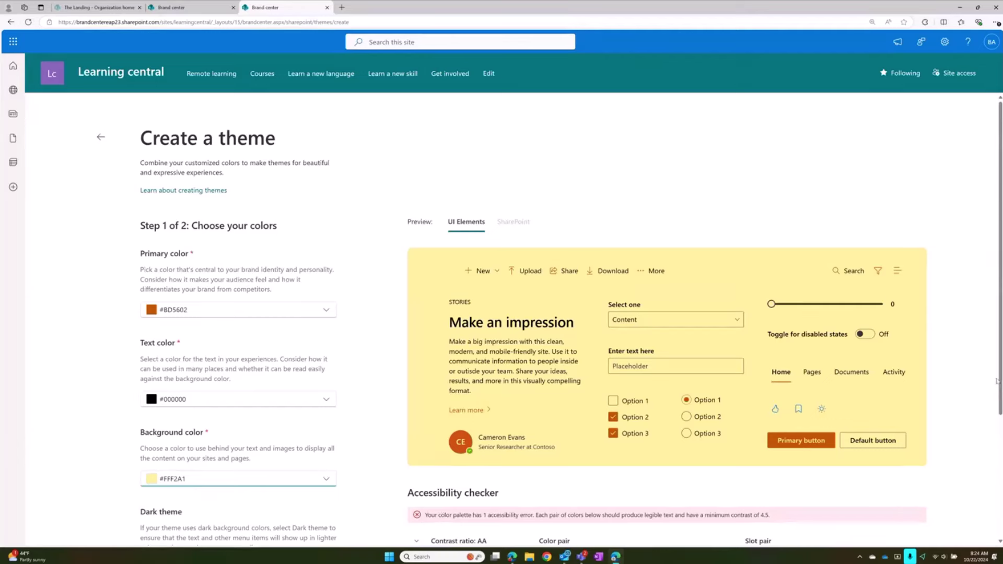
Step: Replace the background with paler cream #FFFDE3, clearing the accessibility error
scroll(996, 414, down, 1)
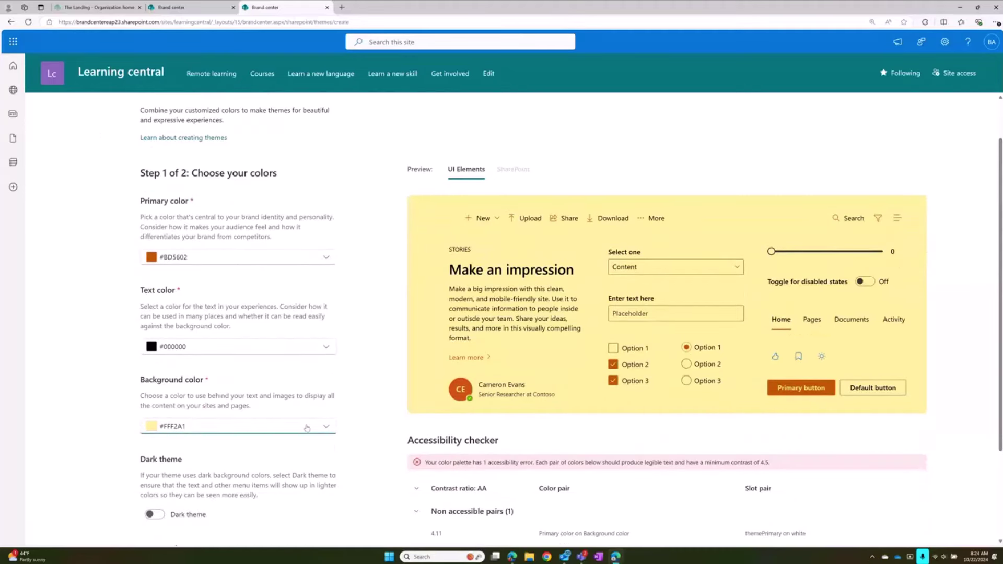
click(220, 429)
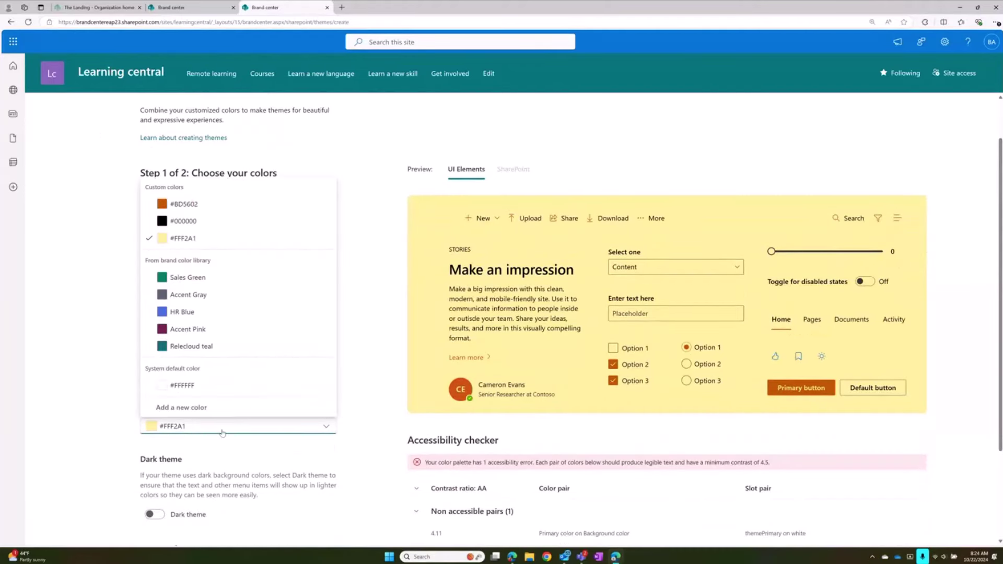
click(193, 408)
drag(418, 326, 417, 240)
click(423, 239)
click(448, 325)
drag(447, 325, 437, 326)
drag(424, 239, 435, 238)
click(516, 401)
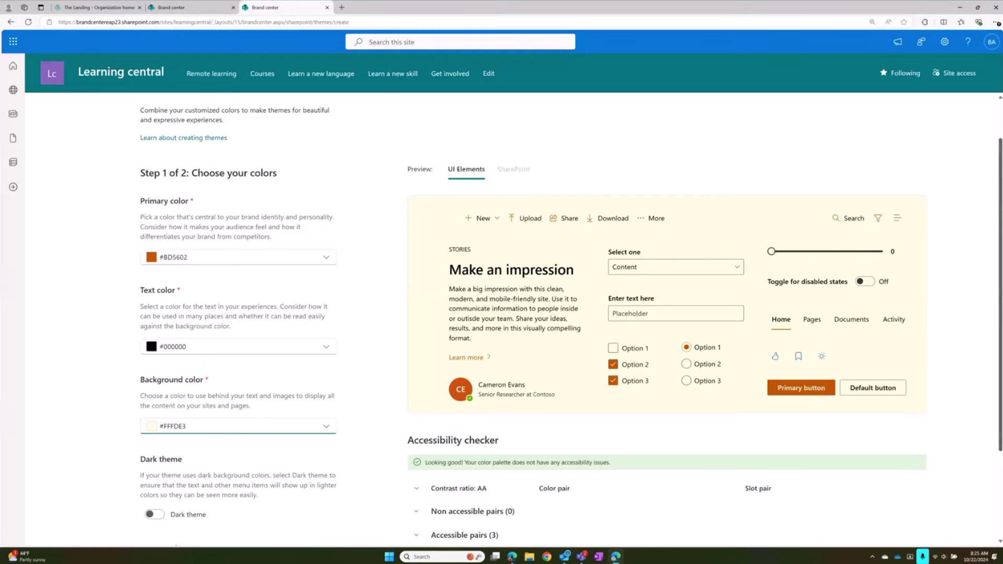
Step: Add custom dark red #850000 (RGB 133, 0, 0) as the theme's accent colour
scroll(1000, 213, down, 2)
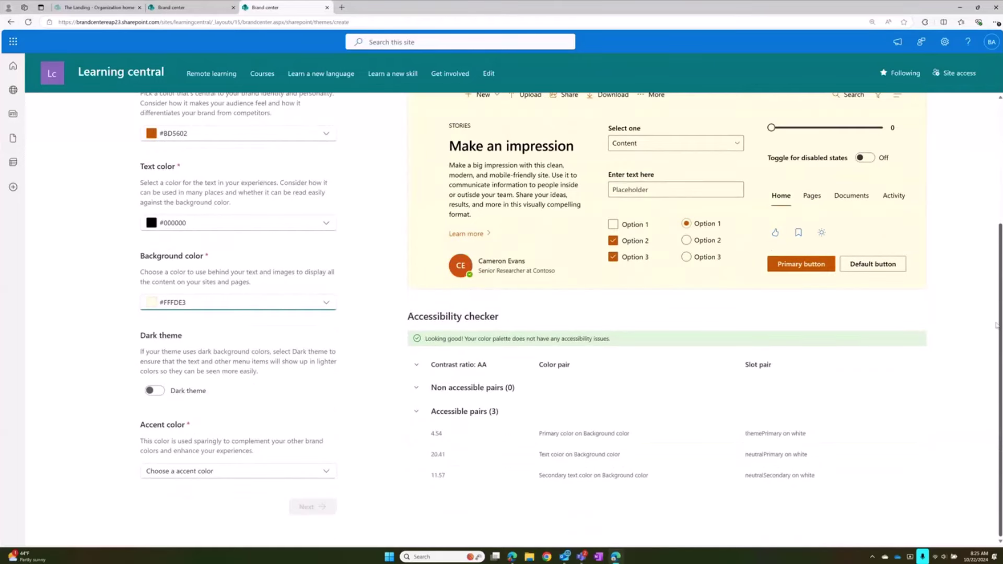
click(197, 473)
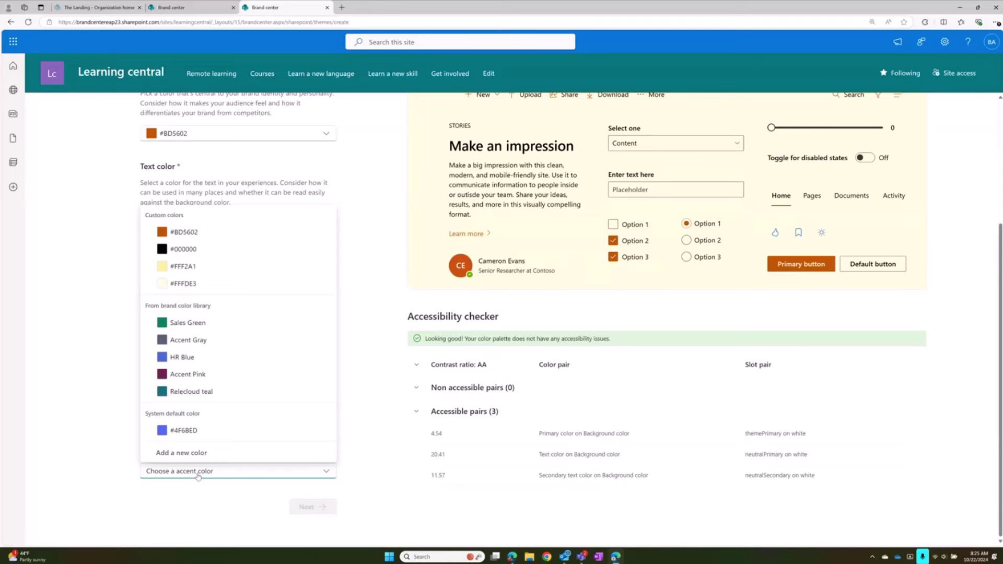
click(201, 458)
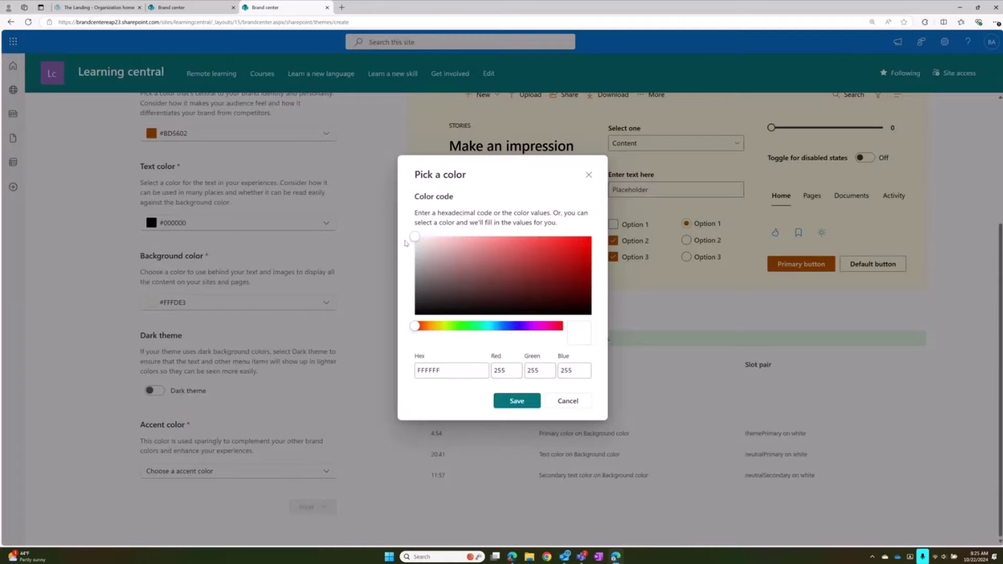
drag(416, 238, 606, 277)
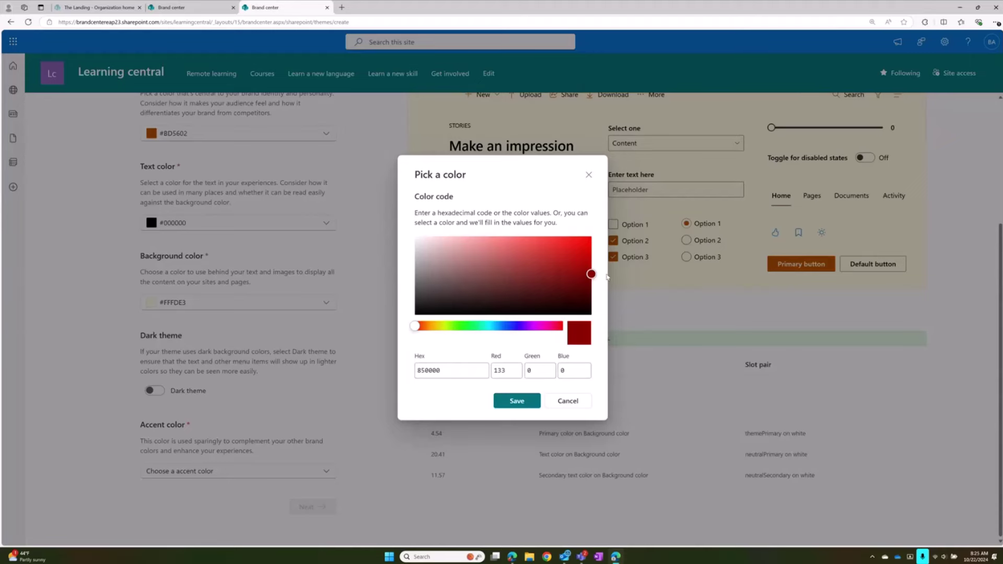
click(519, 403)
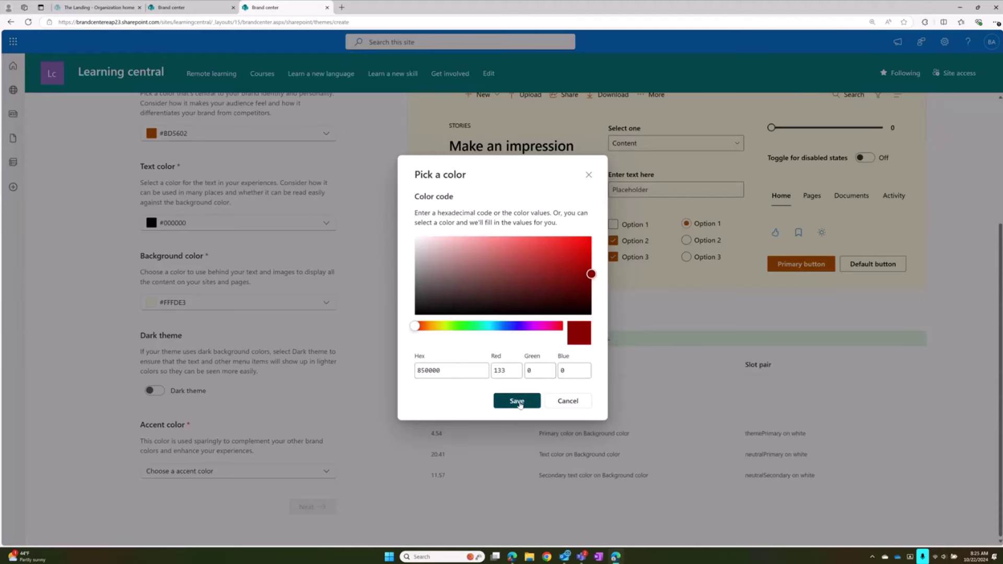